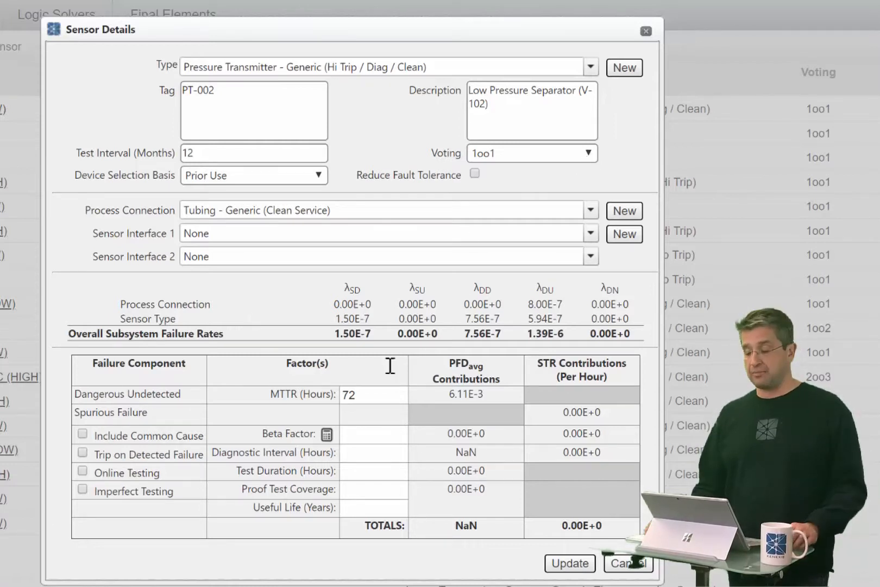
Step: Set the sensor voting to 1oo2 and include common cause with a beta factor of 0.1
click(587, 156)
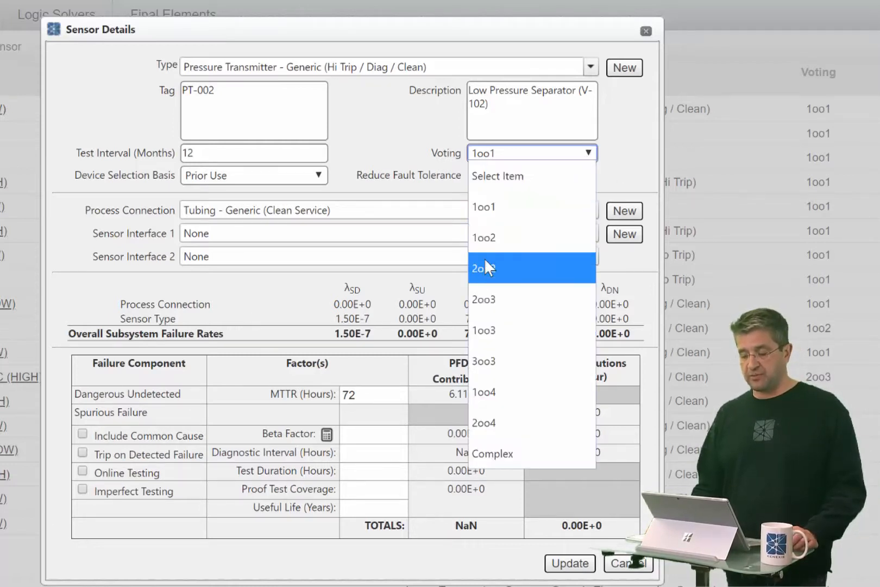
click(489, 238)
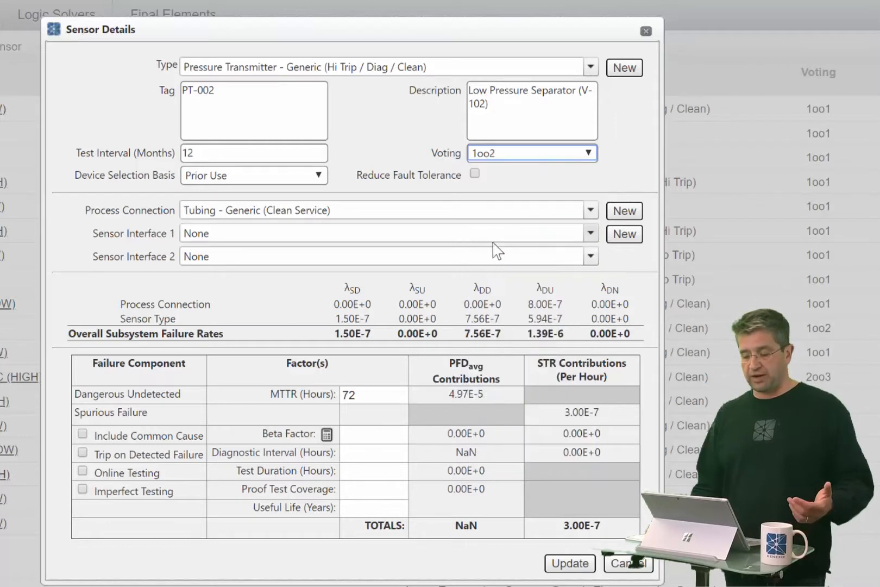
click(83, 435)
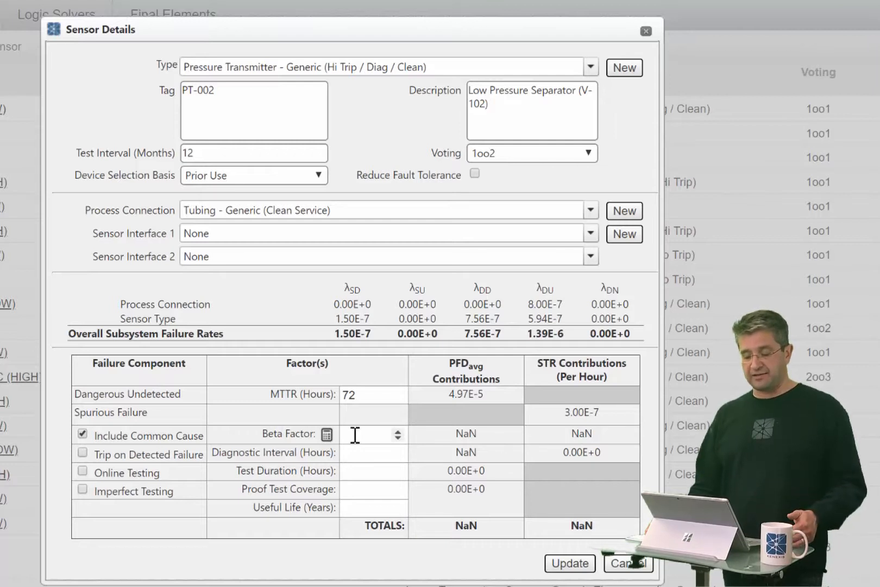
click(375, 439)
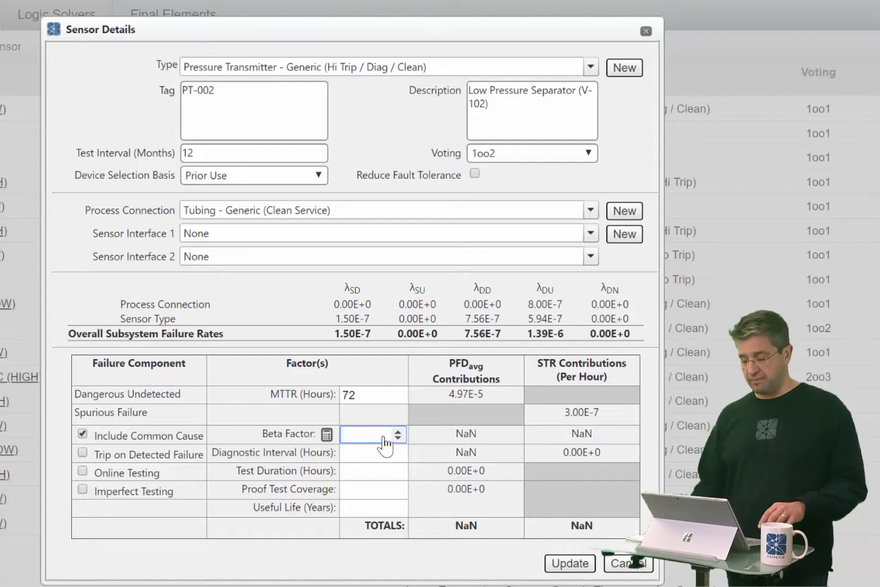
text(0.1)
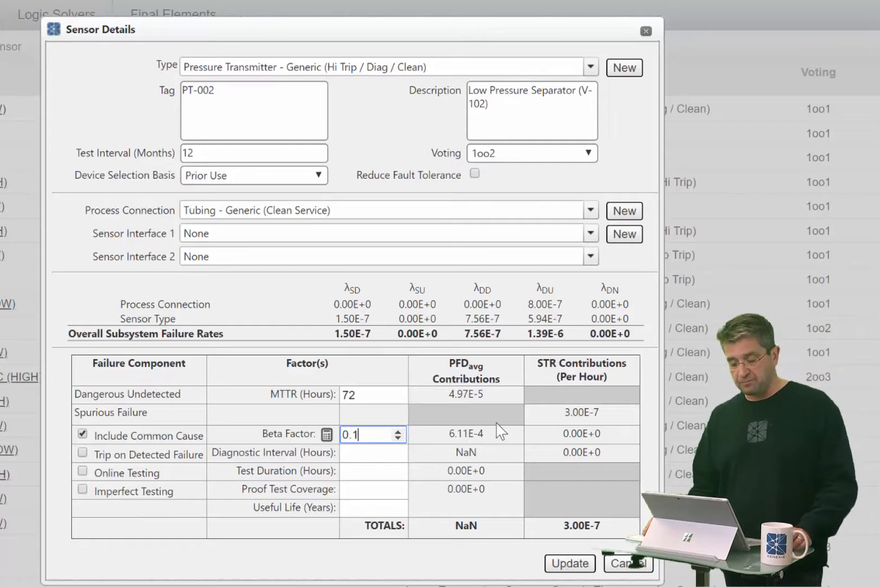
mouse_move(485, 437)
mouse_down()
mouse_move(442, 446)
mouse_move(484, 440)
mouse_up()
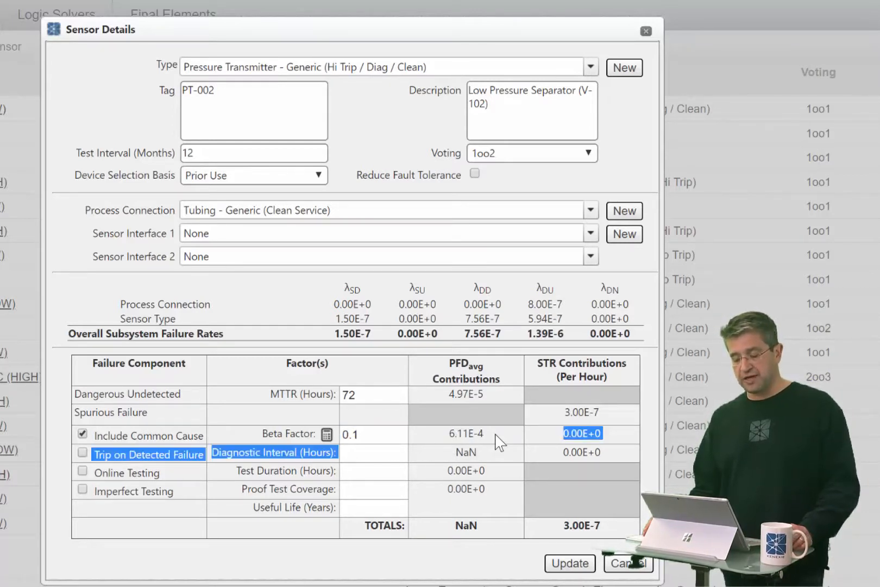
click(496, 435)
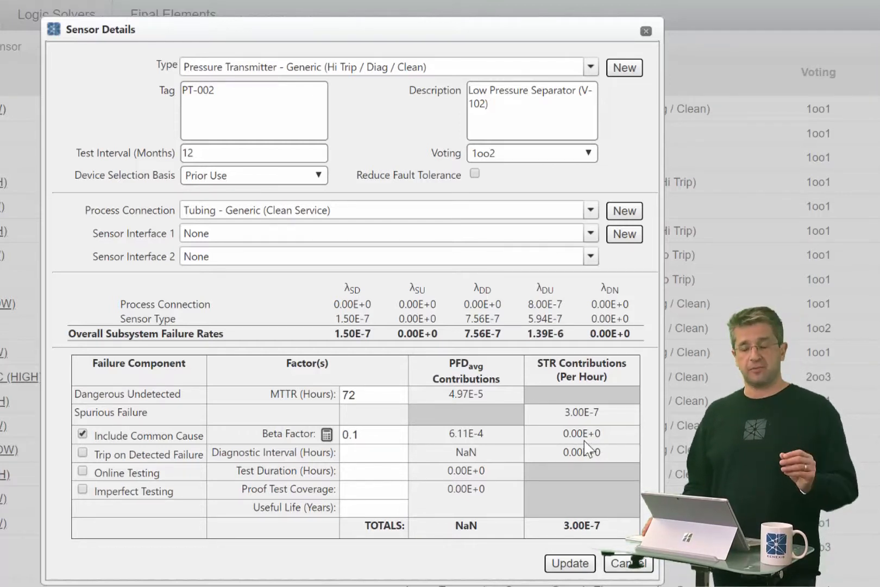
Step: Try 2oo2 voting for the pressure transmitter, and return the voting to 1oo1
click(570, 154)
click(516, 269)
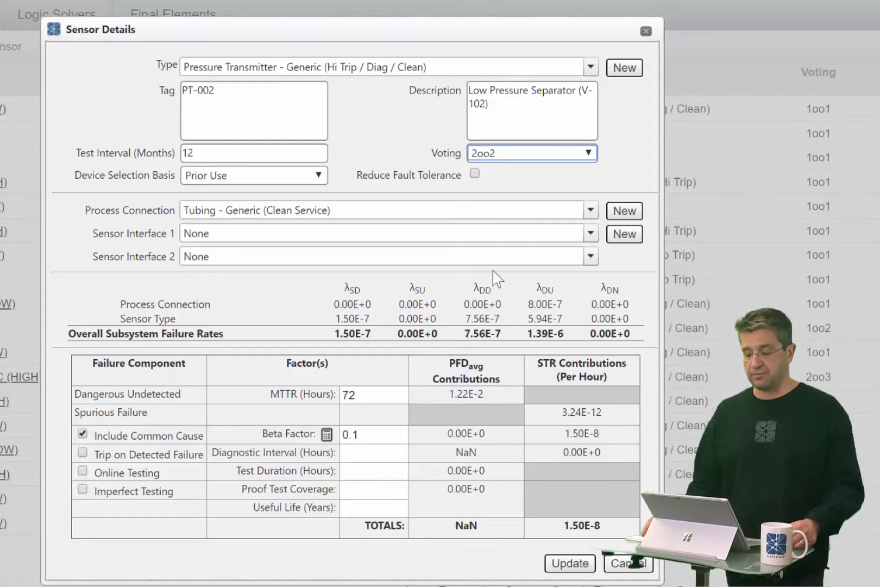
click(516, 155)
click(483, 211)
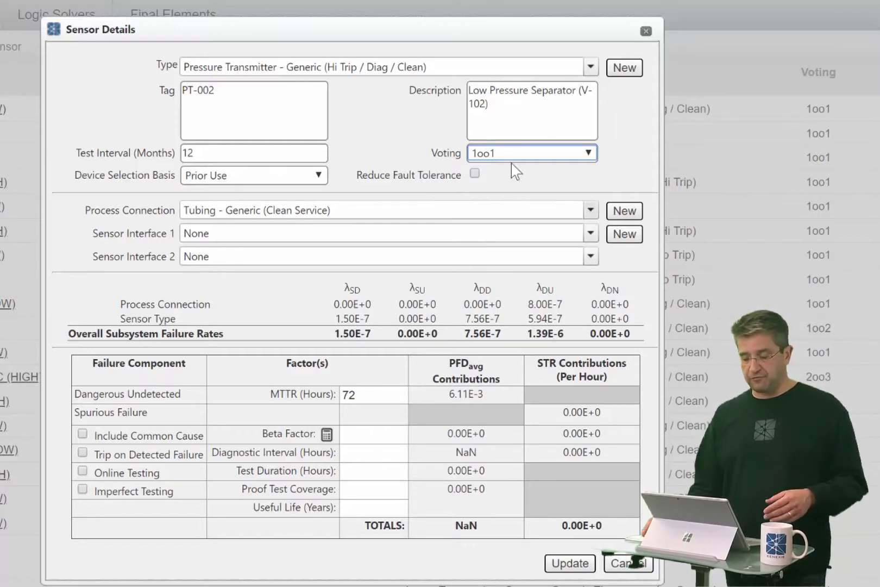
Step: Set the sensor voting to 1oo2 and include the common cause failure component
click(535, 156)
click(495, 238)
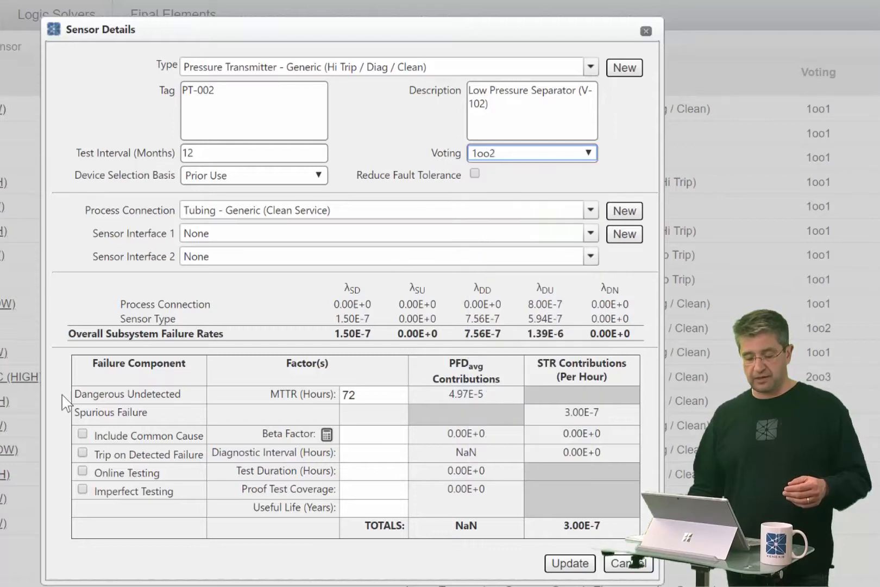
click(82, 433)
click(361, 438)
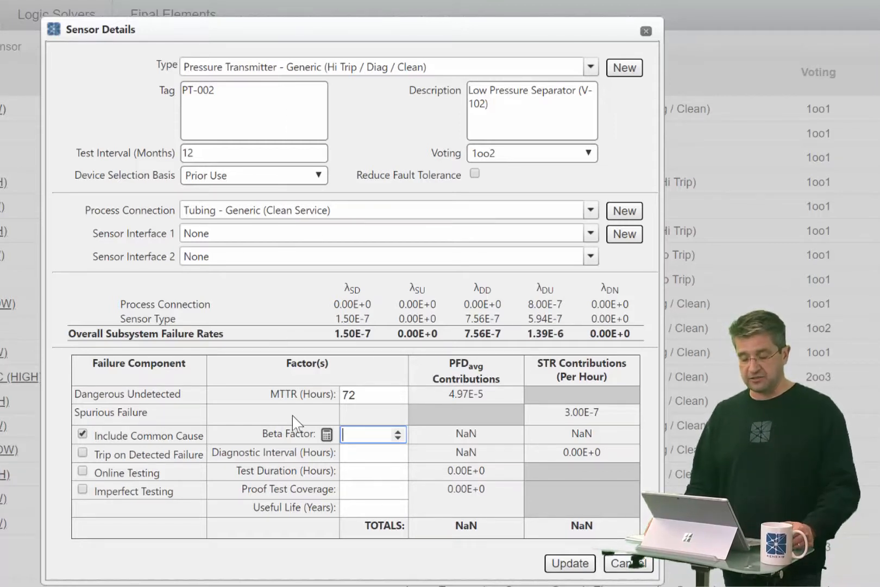
Step: Open the Beta Factor Estimator and clear all Diversity/Redundancy answers except the one on different physical principles for the sensing elements
click(327, 434)
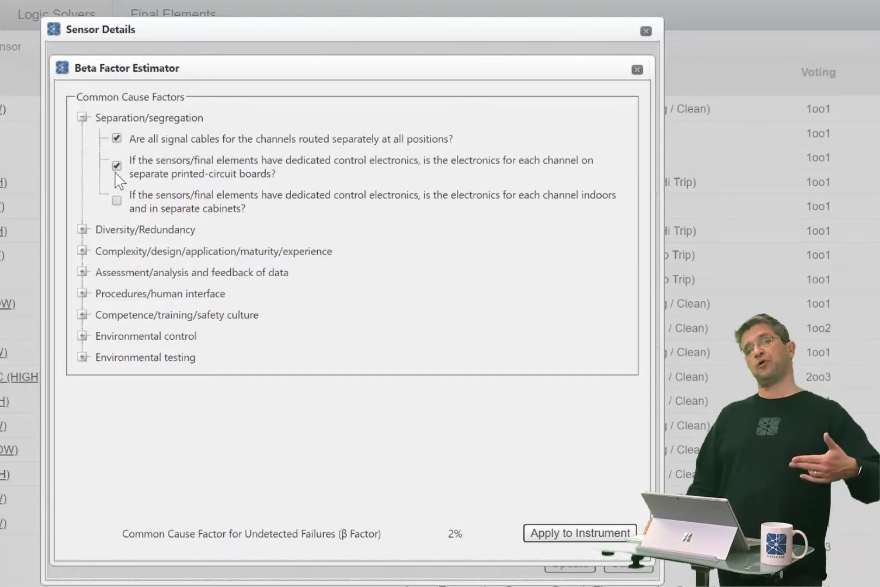
click(83, 229)
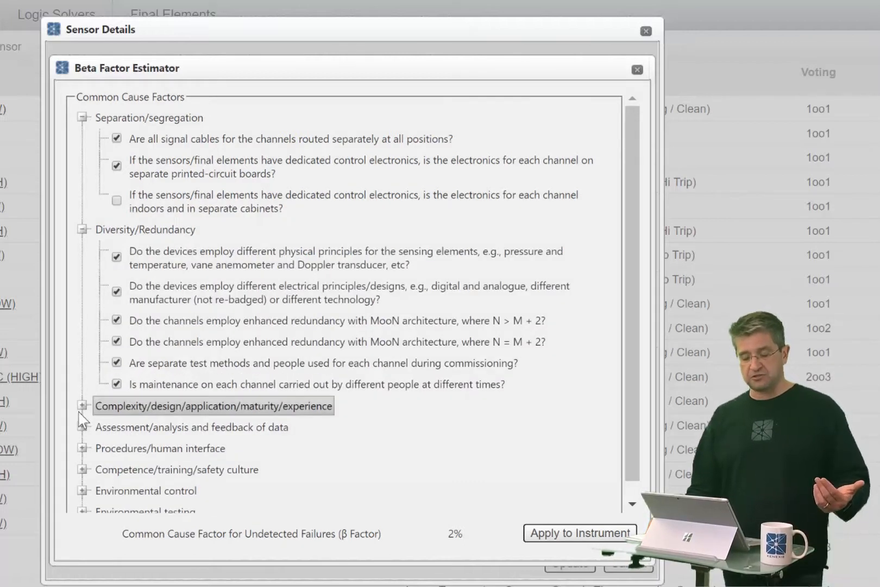
click(83, 406)
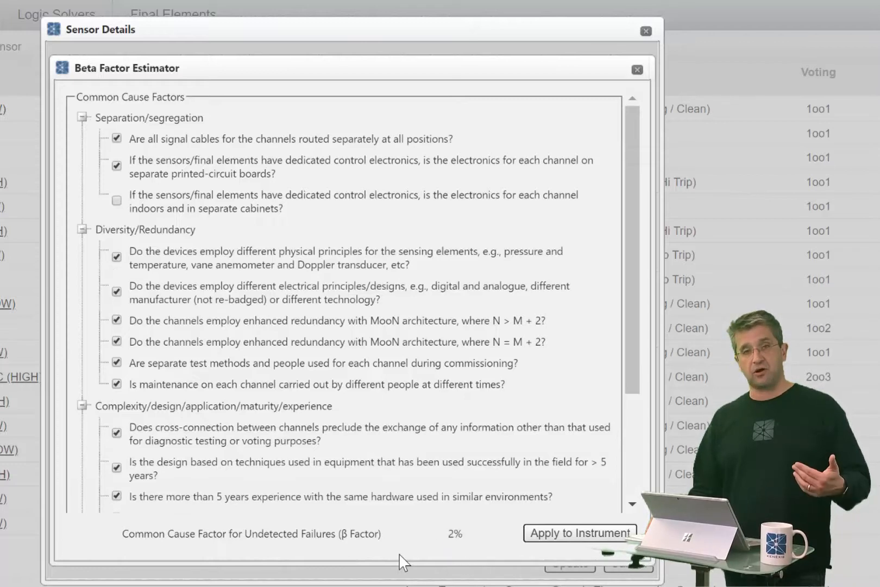
click(117, 291)
click(117, 321)
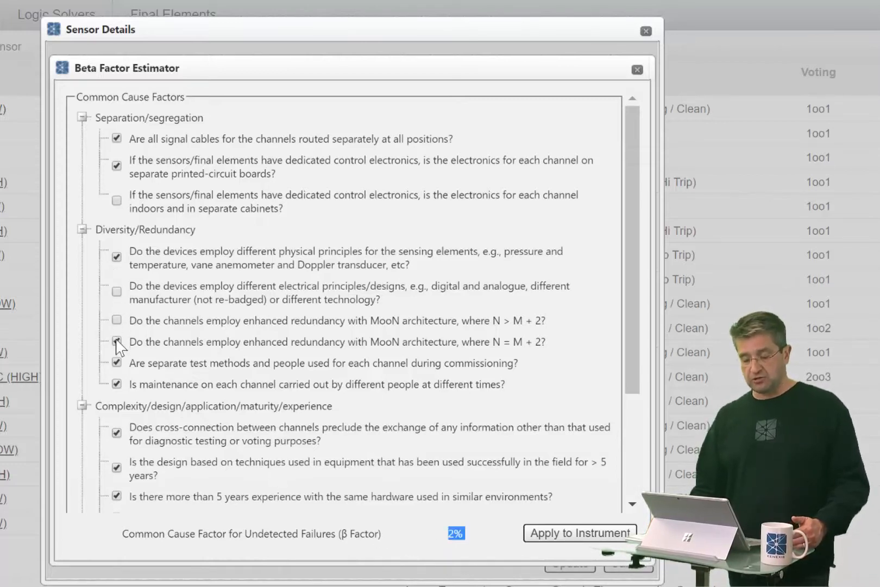
click(116, 342)
click(117, 362)
click(117, 384)
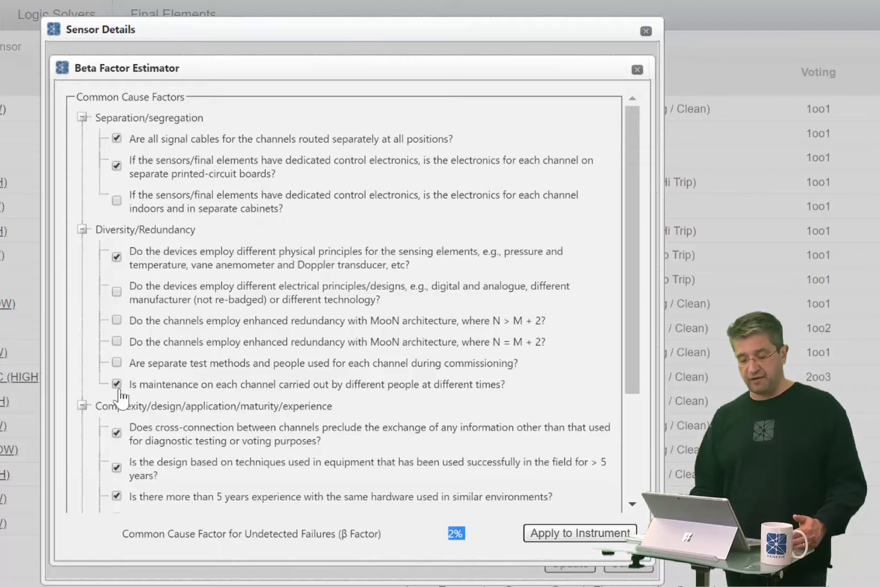
Step: Clear all five answers under Complexity/design/application/maturity/experience in the estimator
click(116, 433)
click(116, 467)
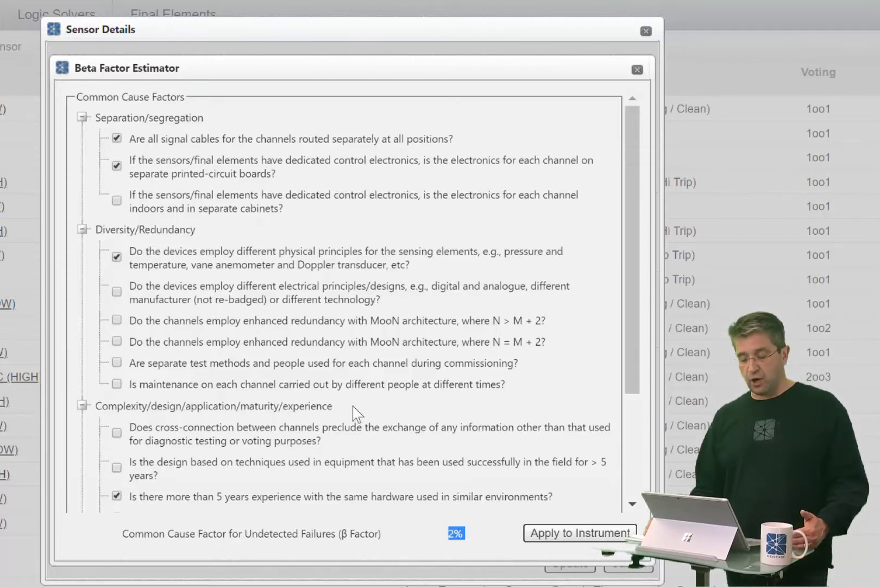
drag(624, 257, 622, 360)
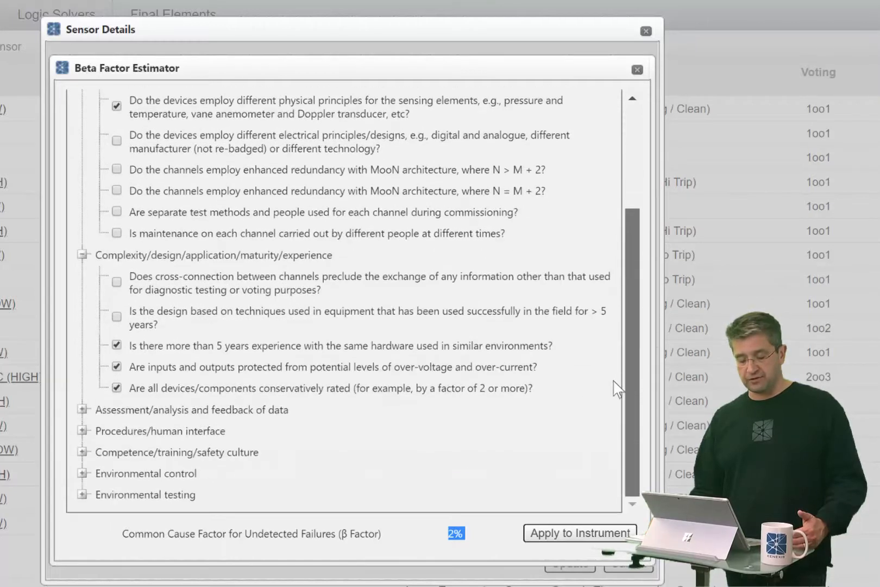
click(116, 367)
click(117, 388)
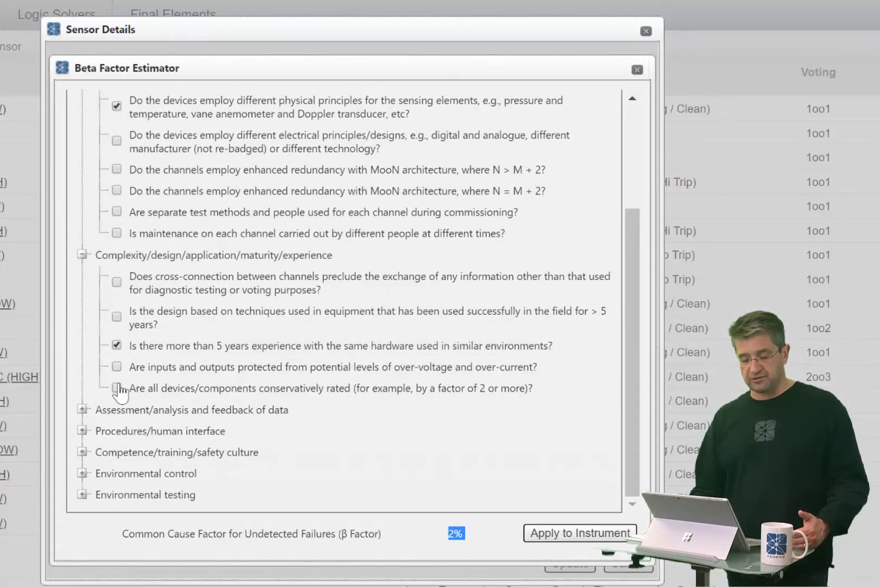
click(116, 346)
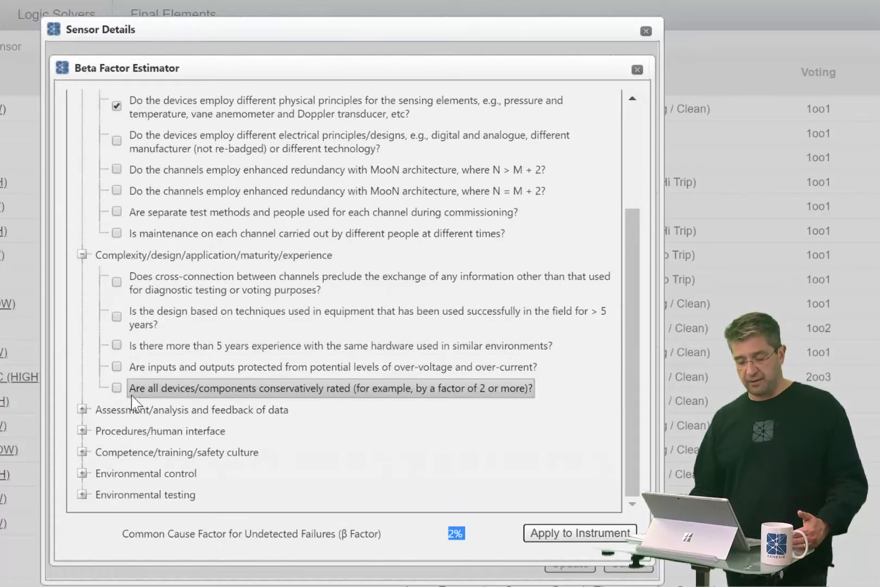
Step: Clear the Environmental testing answer about immunity to all relevant environmental influences
click(83, 495)
scroll(152, 483, down, 1)
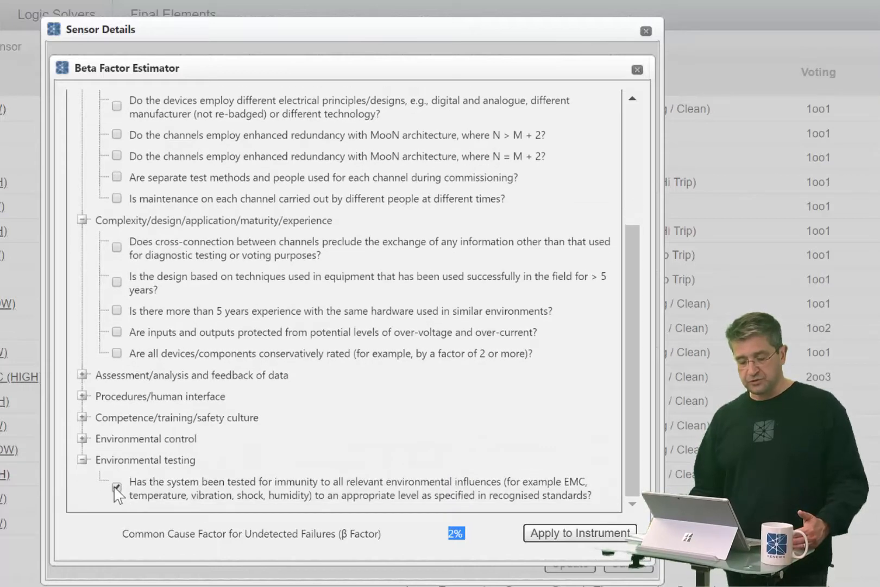
click(116, 488)
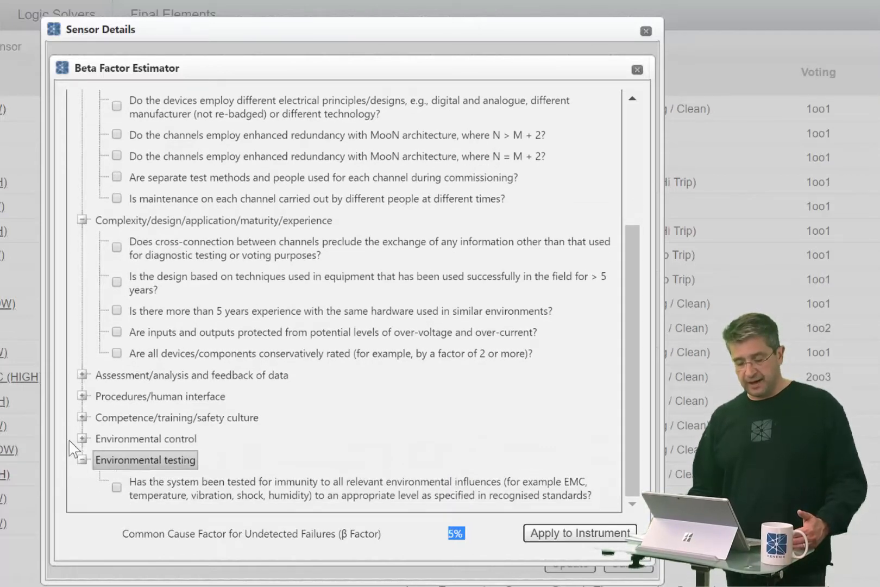
click(489, 539)
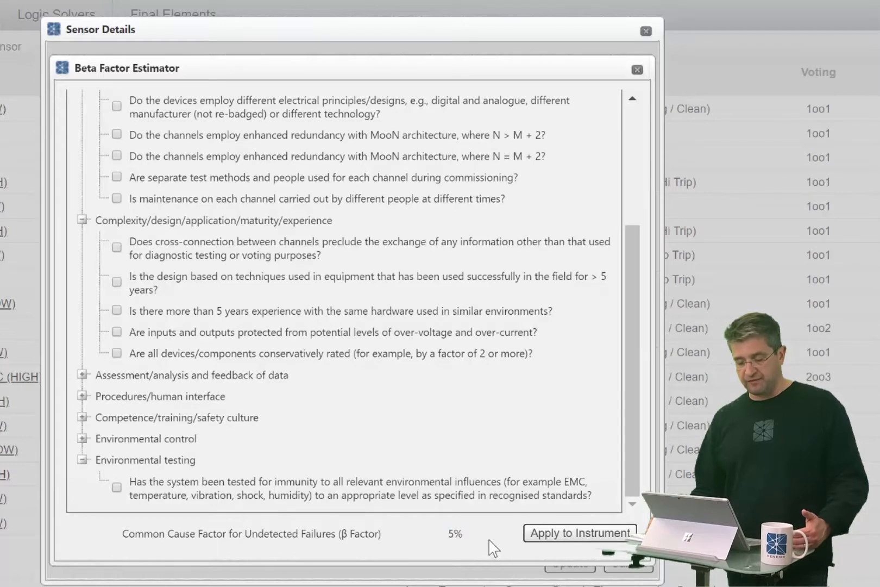
Step: Clear the three Environmental control answers on personnel access, operating range and separate signal and power cables
click(82, 439)
click(115, 461)
click(116, 488)
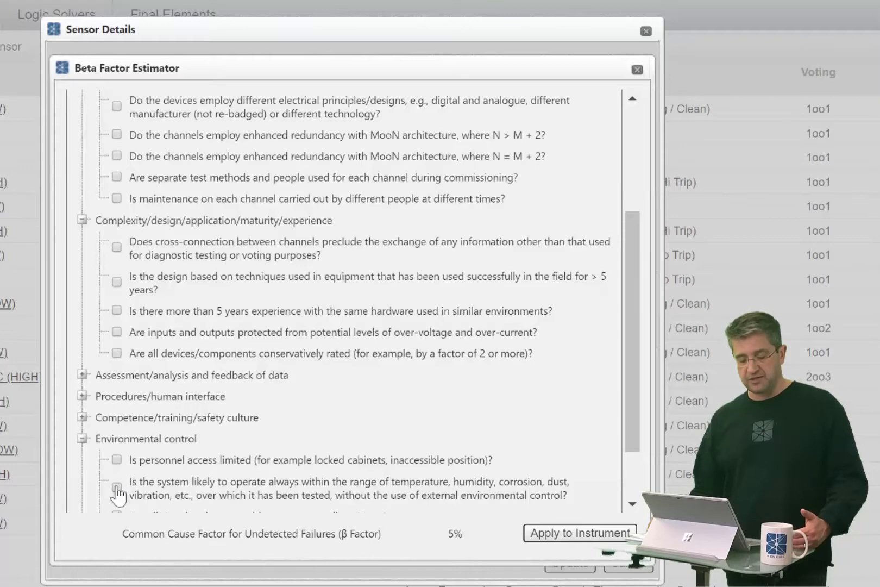
scroll(161, 467, down, 2)
click(116, 438)
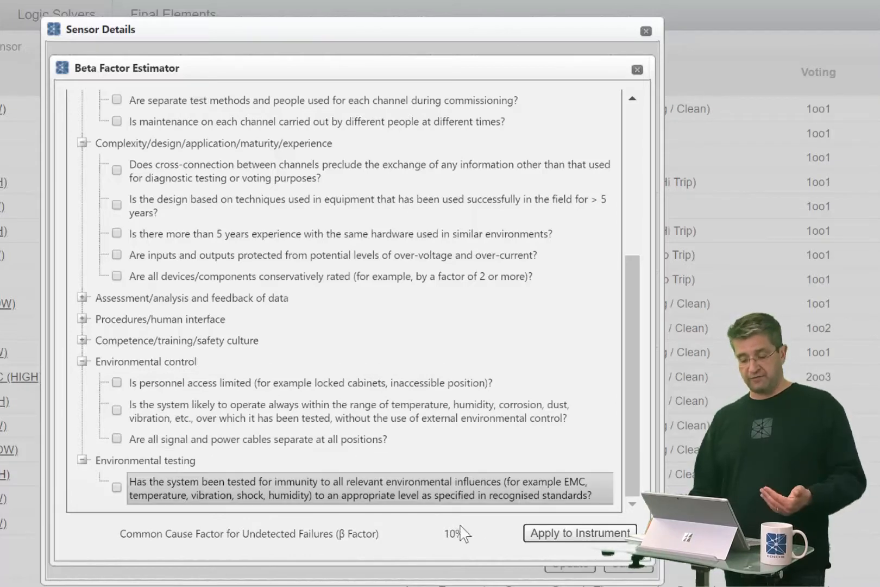
Step: Apply the estimated common cause factor to the instrument and open its Beta Factor value for editing
click(565, 541)
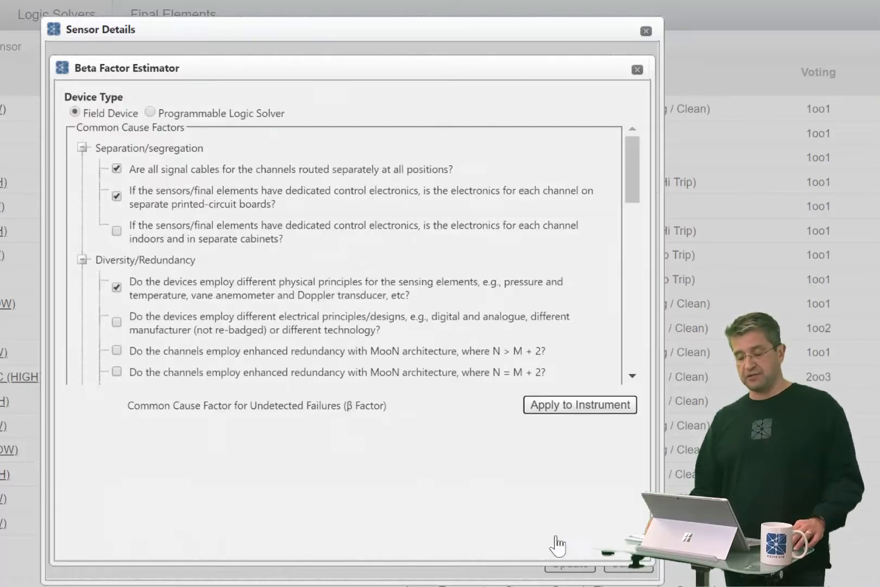
click(379, 441)
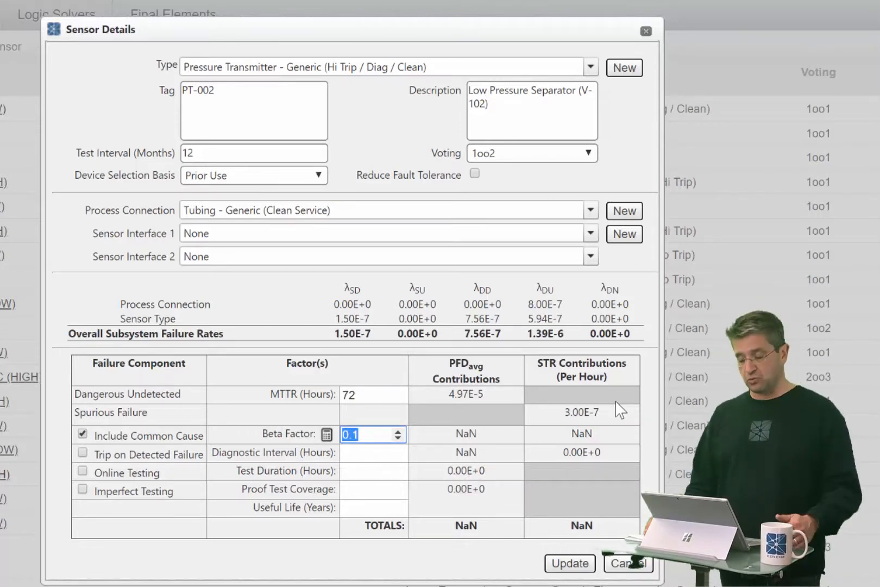
click(375, 441)
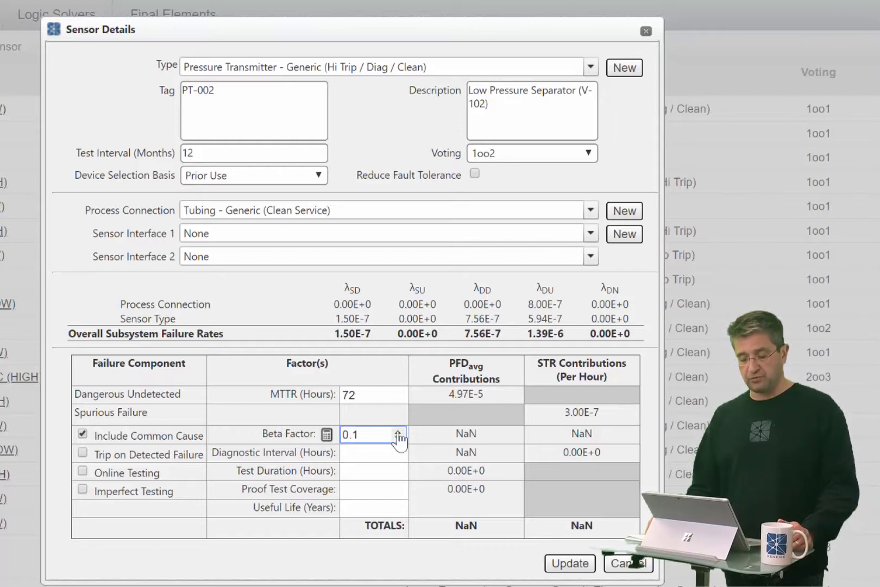